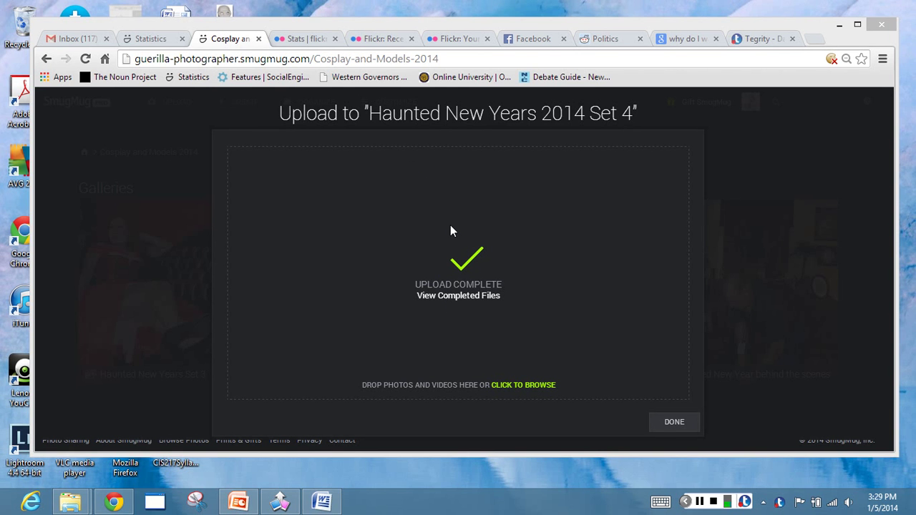
Close the upload dialog and open Captions & Keywords from the Organize view's Edit menu.
click(663, 425)
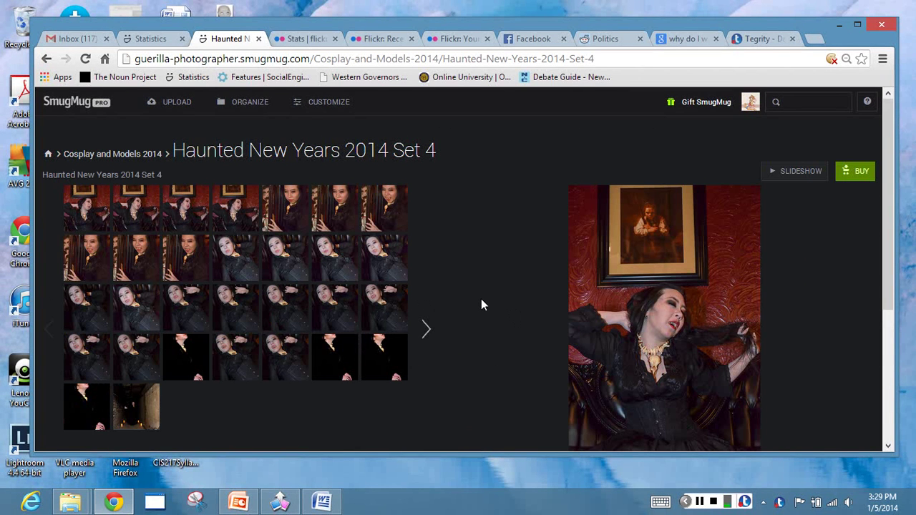
click(250, 102)
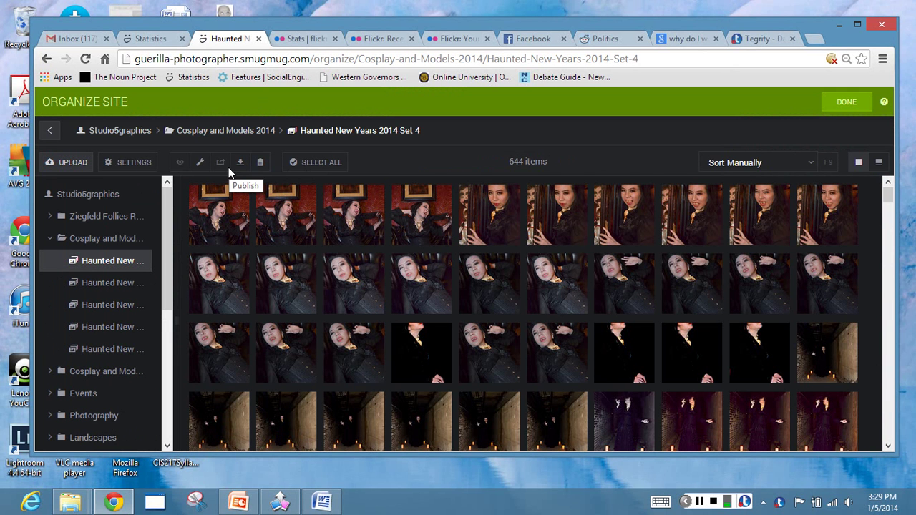
click(201, 164)
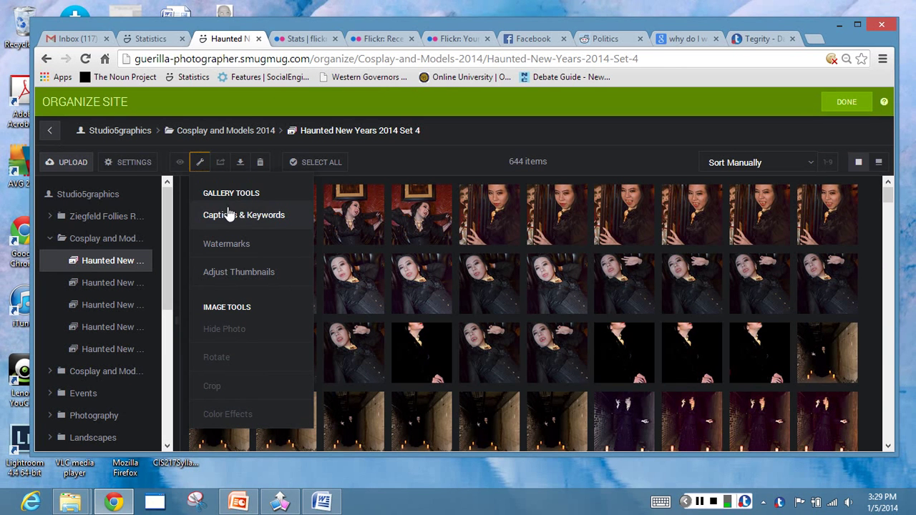
click(230, 215)
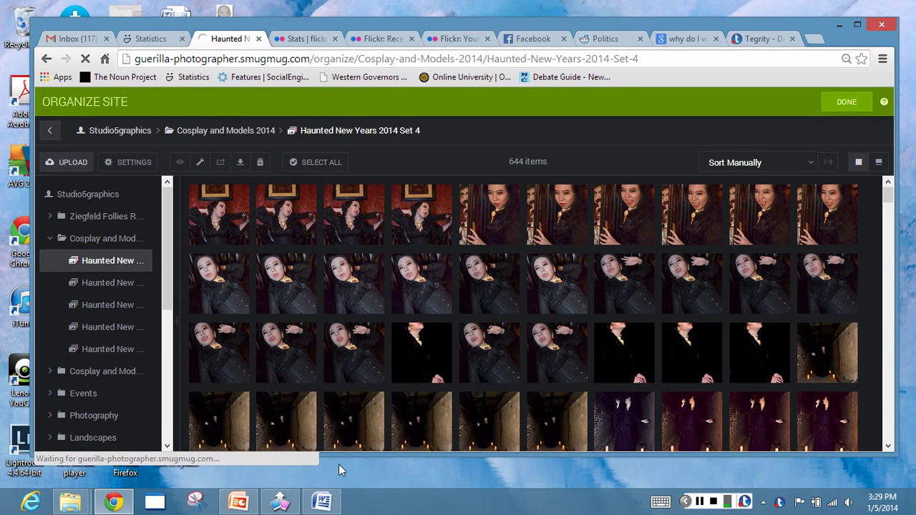
Copy the 'Haunted New Year Seattle set 4' description from Flickr Uploadr's description box.
click(279, 502)
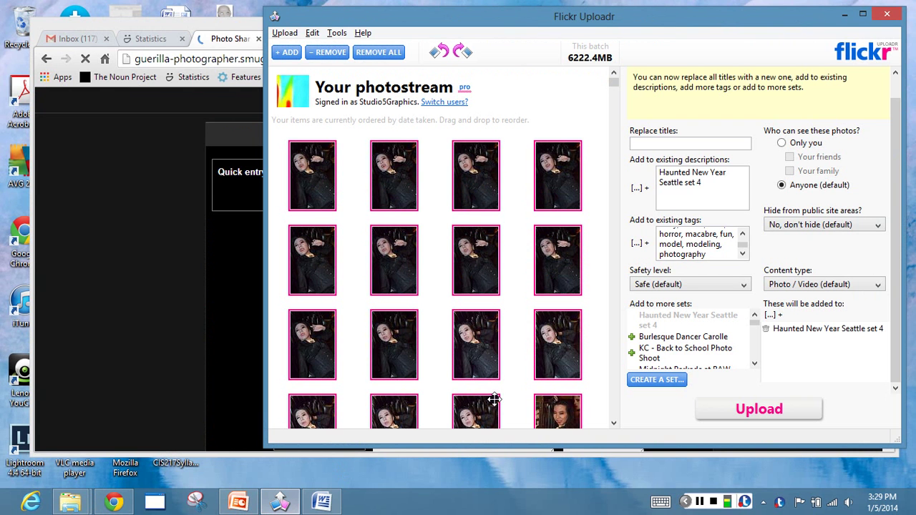
key(ctrl+a)
key(ctrl+c)
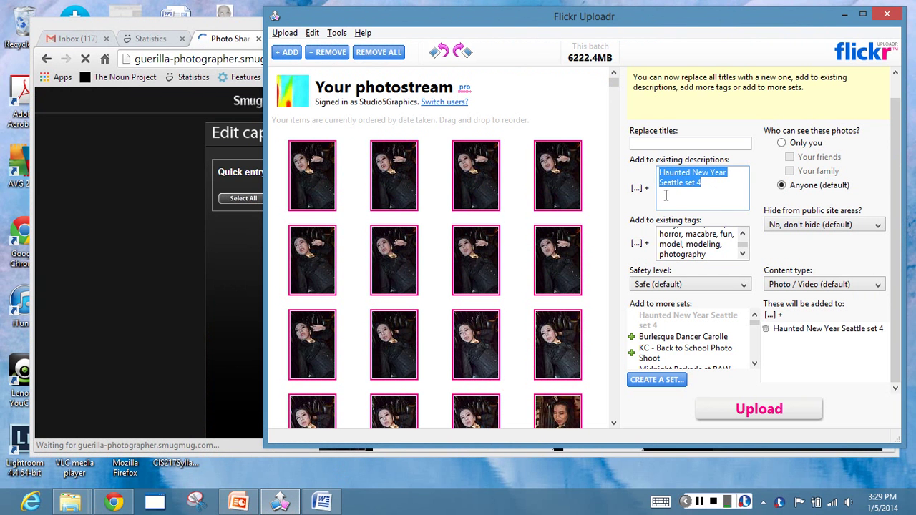
Paste 'Haunted New Year Seattle set 4' into Quick entry, apply it to captions and preview.
click(166, 242)
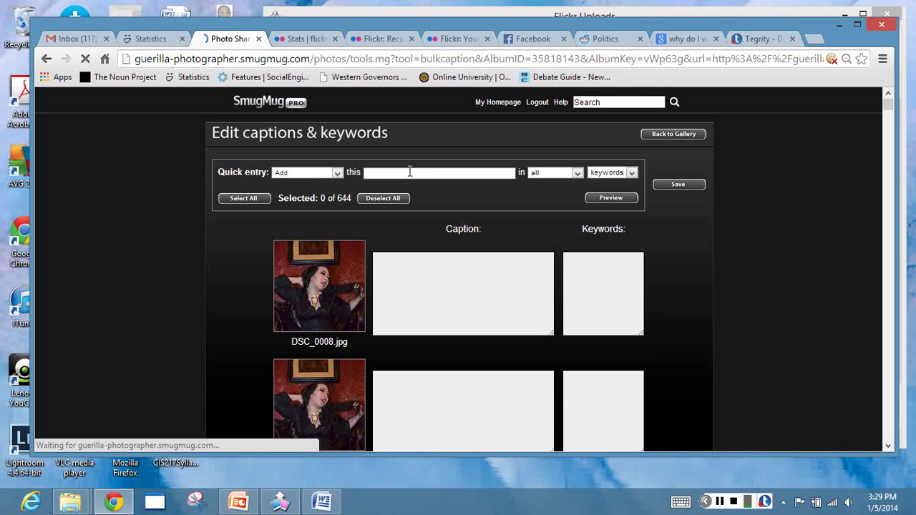
click(409, 172)
key(ctrl+v)
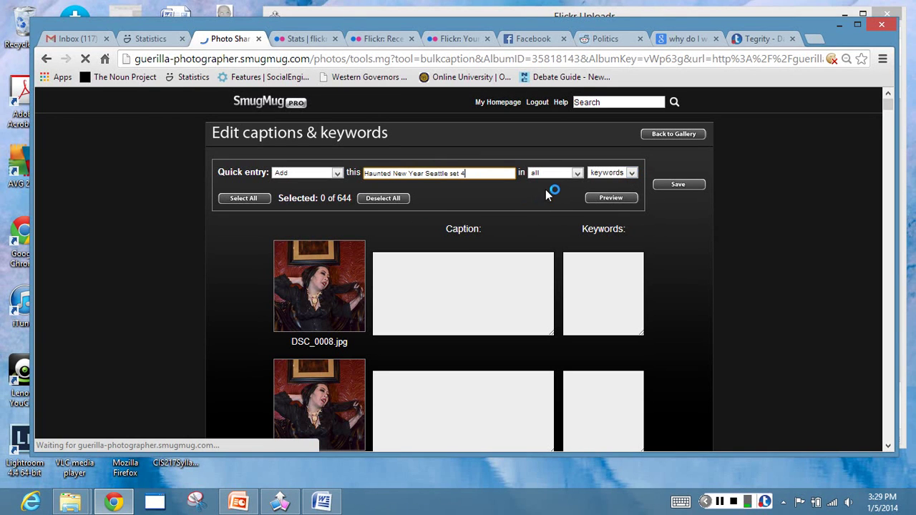
click(633, 174)
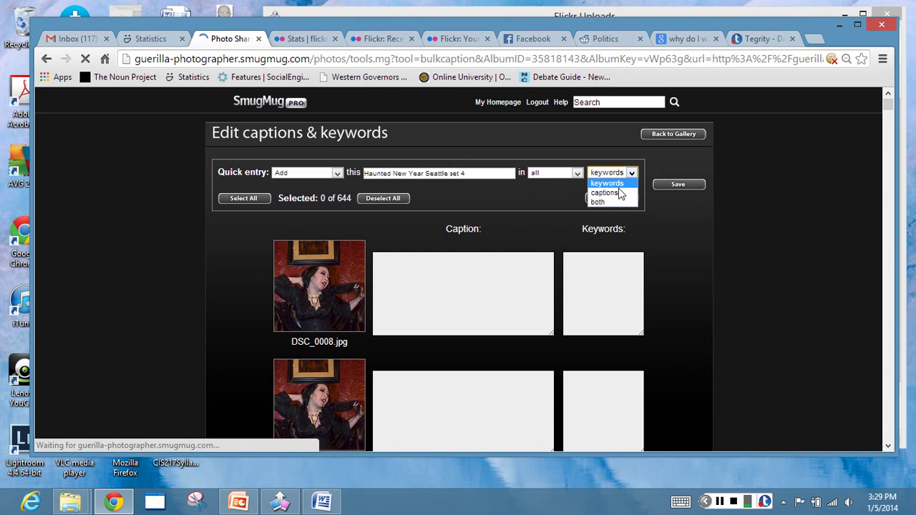
click(620, 191)
click(612, 198)
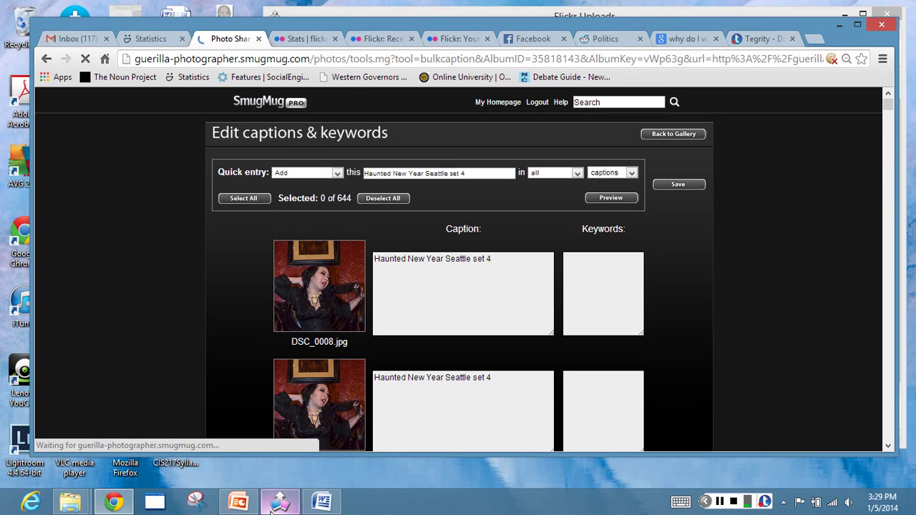
key(alt+Tab)
Replace the Quick entry text with the haunted, ghost, spooky… photography tags and preview them as keywords.
drag(726, 254, 638, 217)
key(ctrl+c)
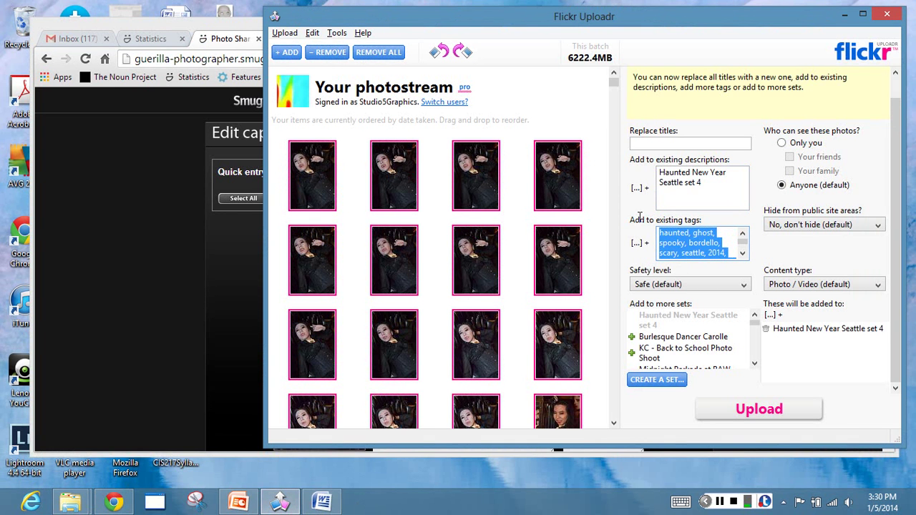
click(159, 292)
drag(504, 173, 319, 187)
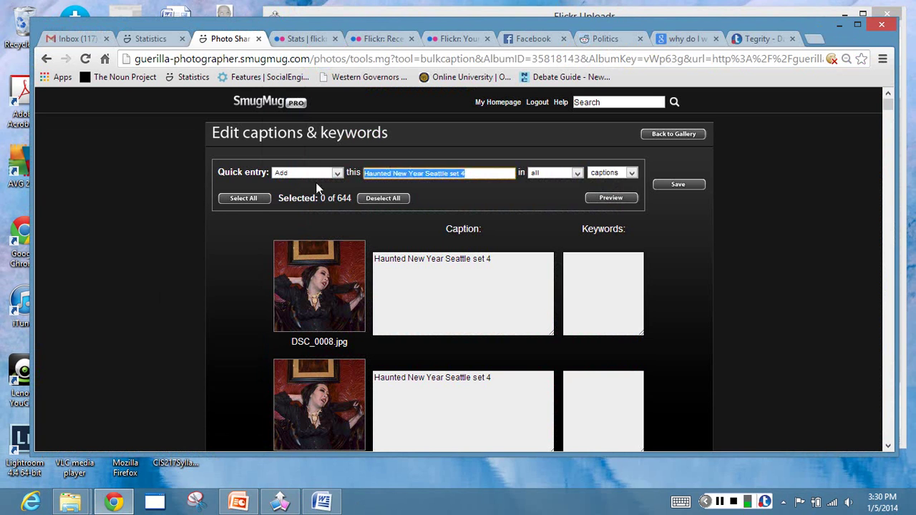
key(ctrl+v)
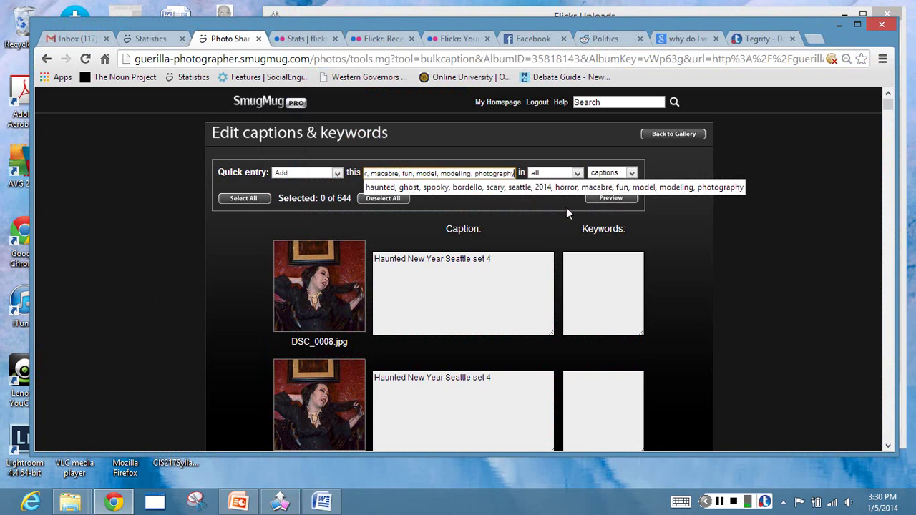
click(633, 173)
click(622, 185)
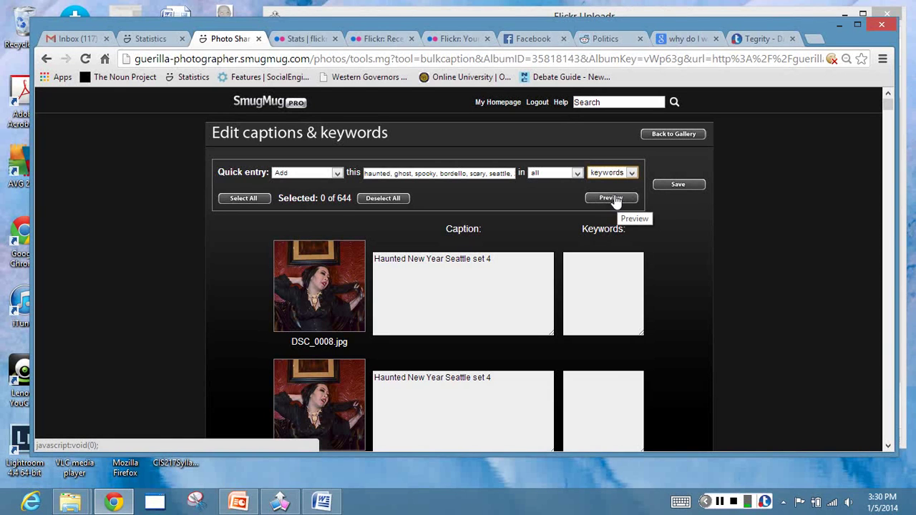
click(613, 199)
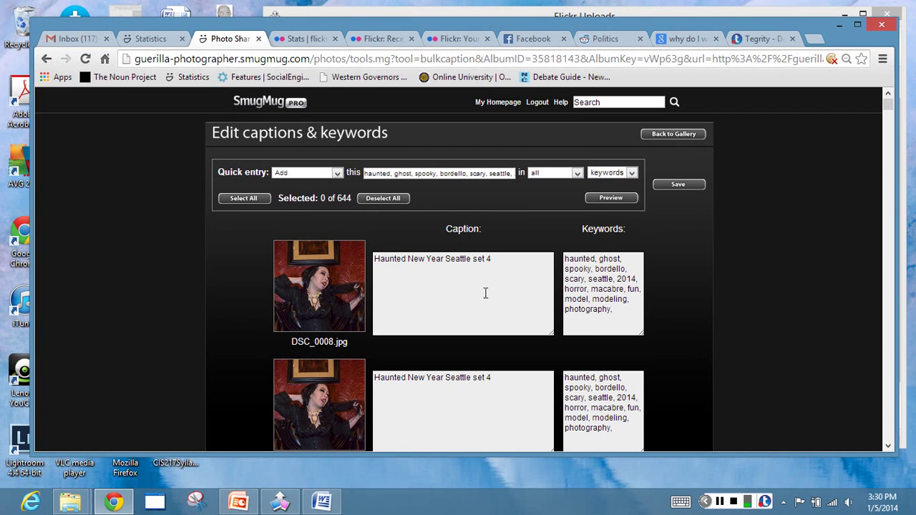
Save the caption and keywords to all 644 photos and wait for submission to finish.
click(676, 185)
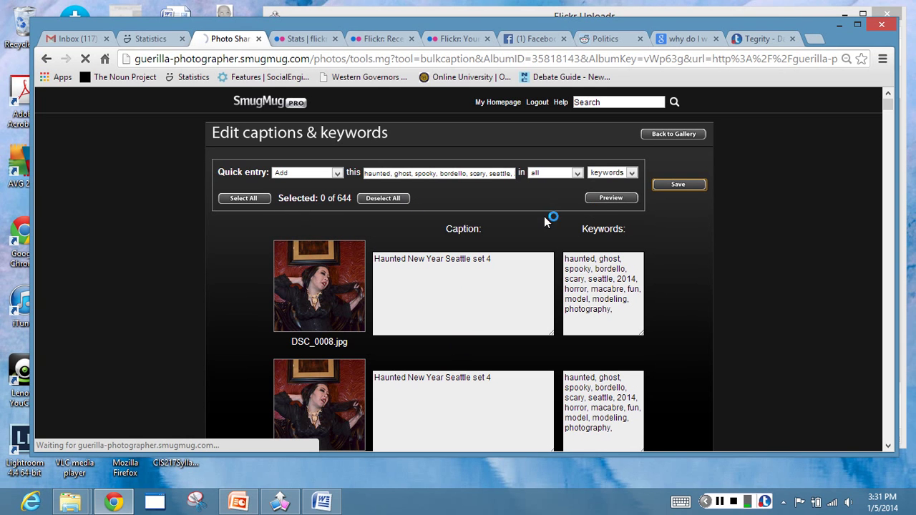
scroll(640, 315, down, 5)
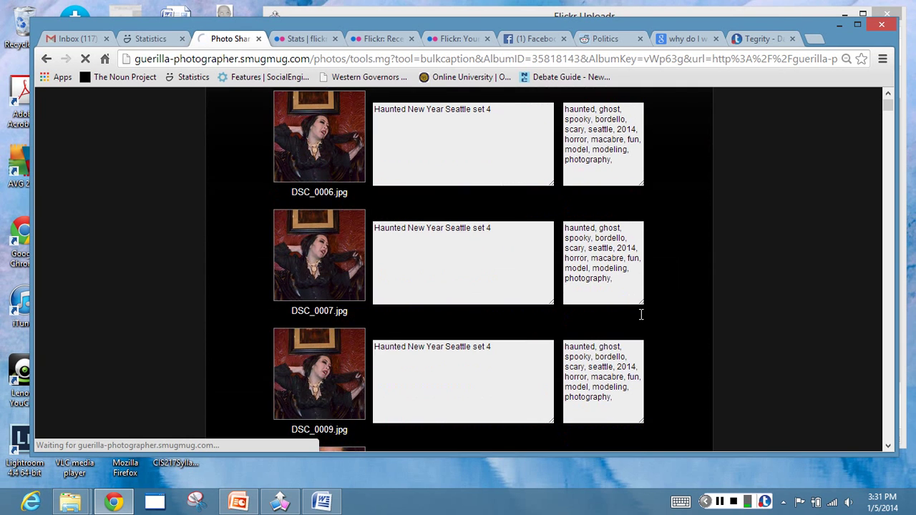
scroll(641, 315, down, 5)
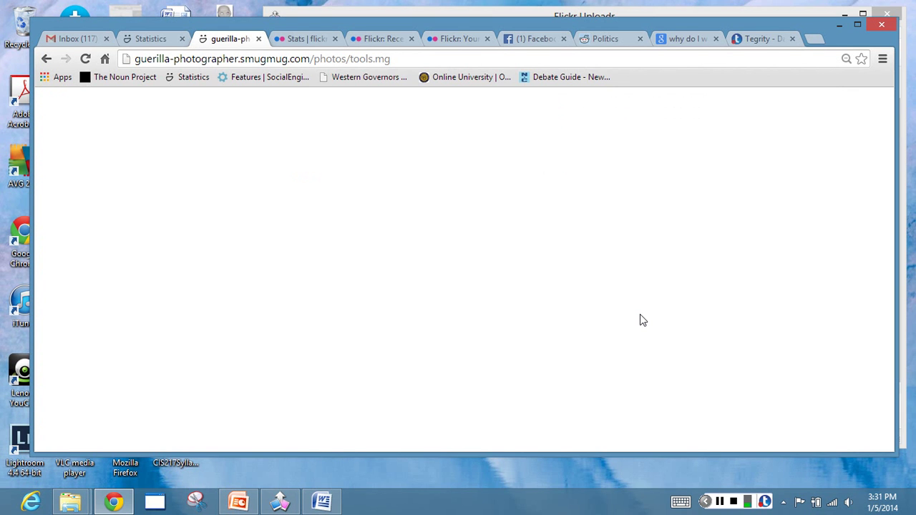
Return to the organizer, paste the keyword list into the gallery's Meta Keywords, and save.
right_click(46, 60)
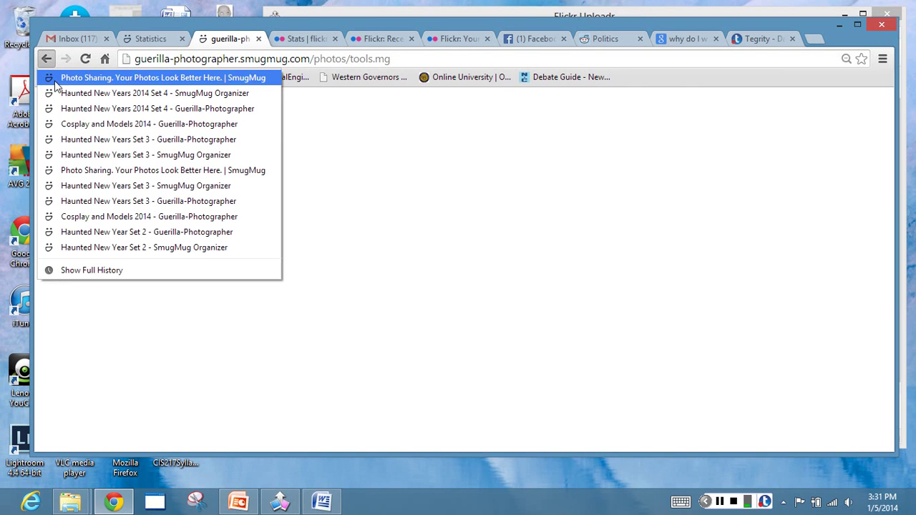
click(64, 94)
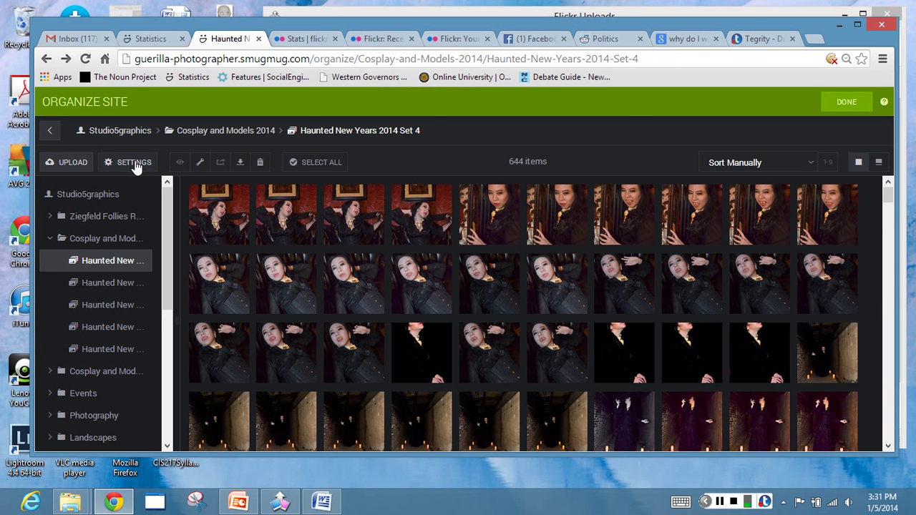
click(135, 164)
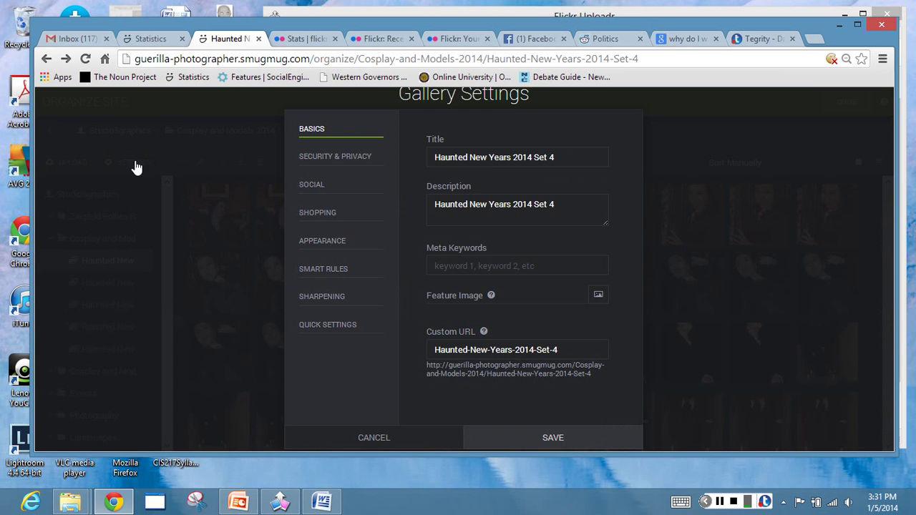
click(472, 264)
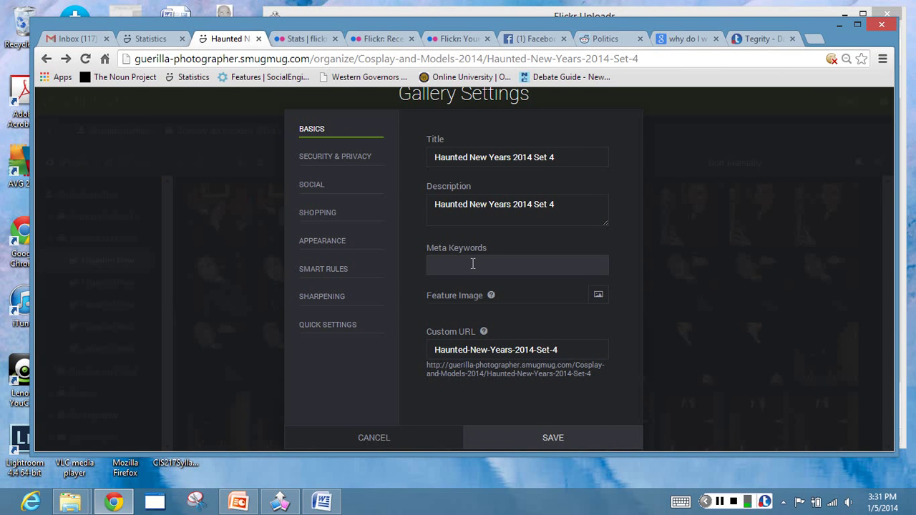
key(ctrl+v)
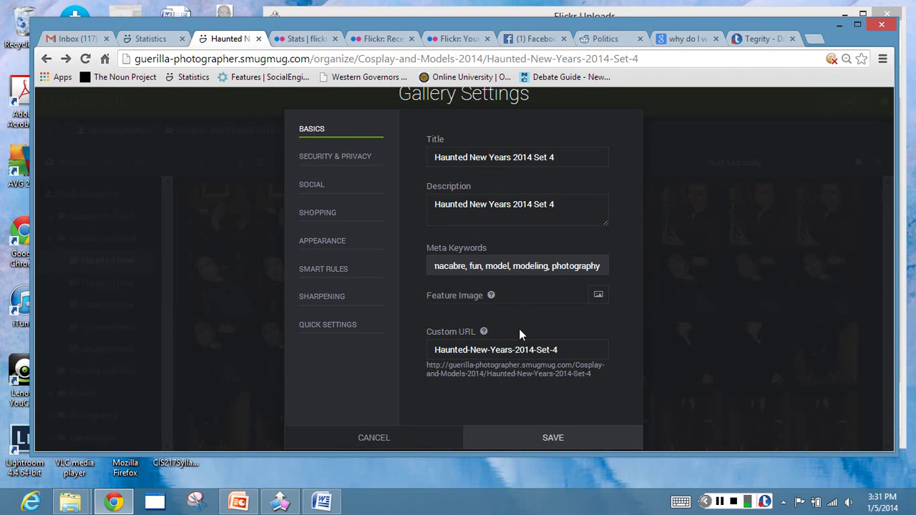
click(543, 446)
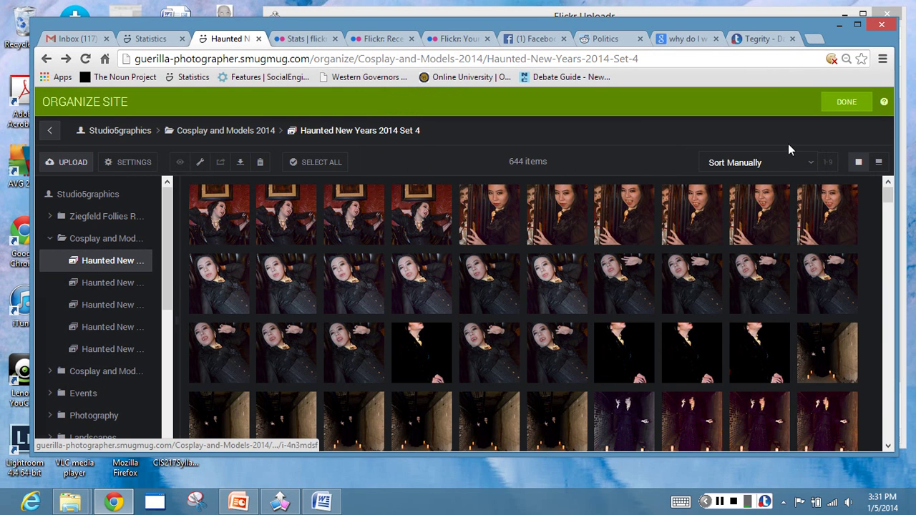
Exit the organizer and scroll the gallery page to check a photo's caption and tags.
click(839, 104)
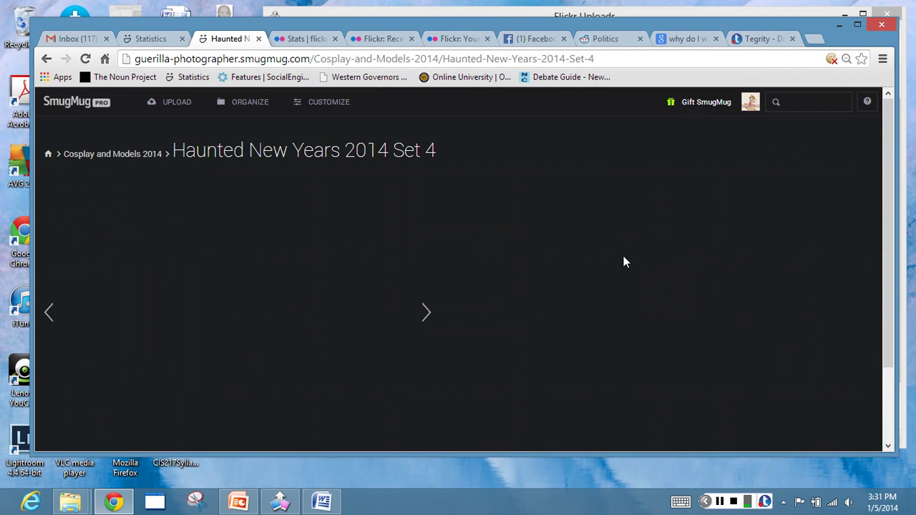
scroll(544, 283, down, 3)
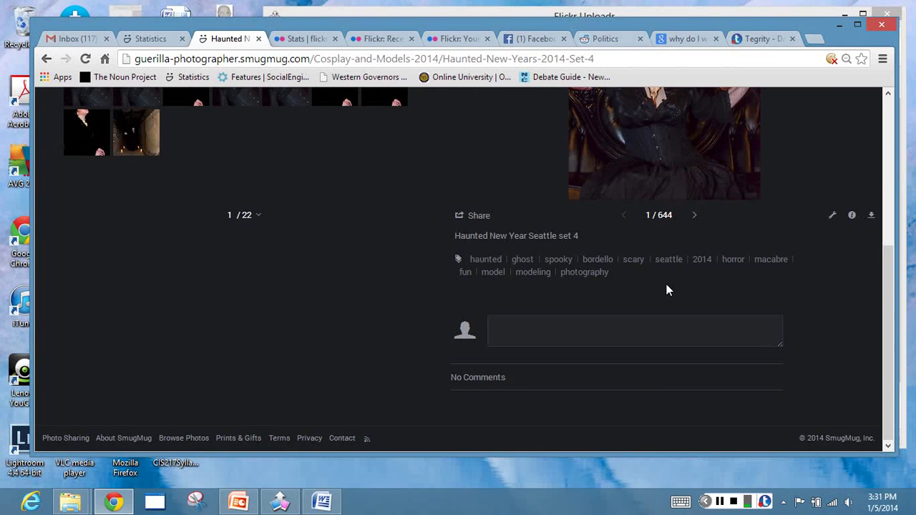
scroll(666, 286, up, 4)
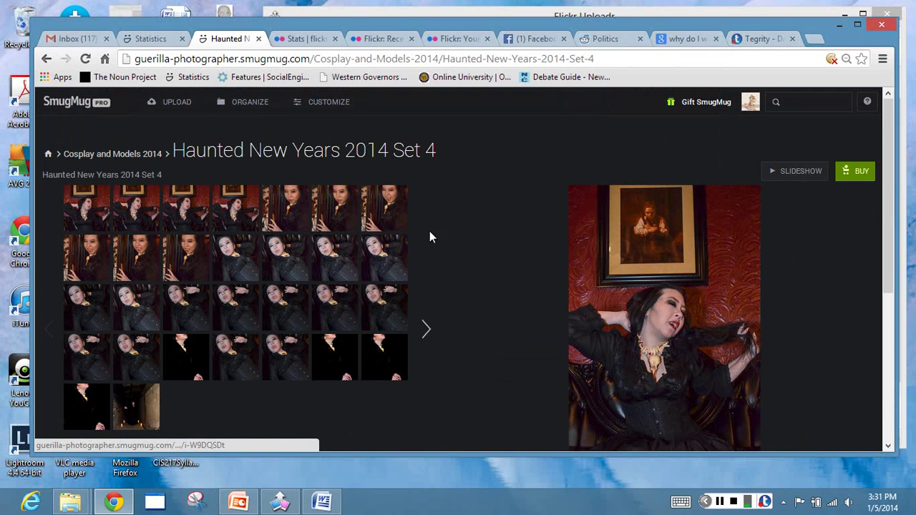
Reopen the gallery settings to verify the Meta Keywords, then cancel and return to the gallery view.
click(252, 103)
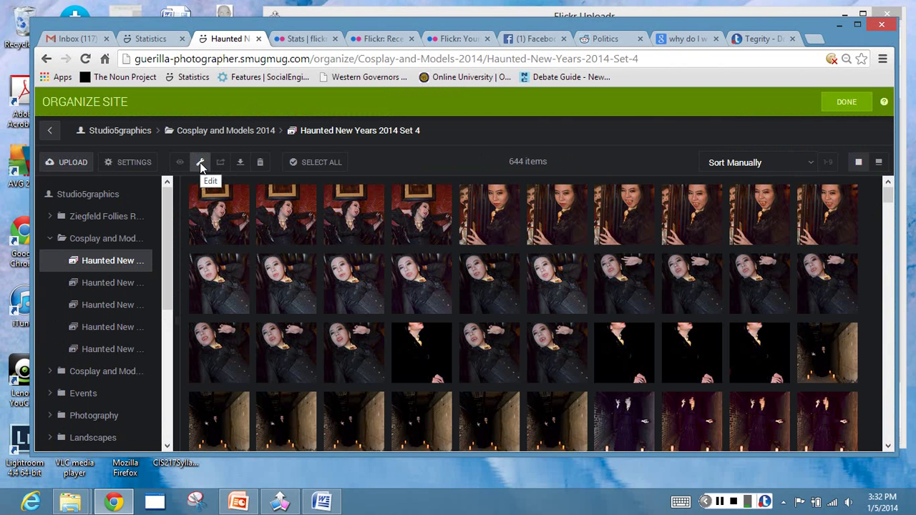
click(201, 164)
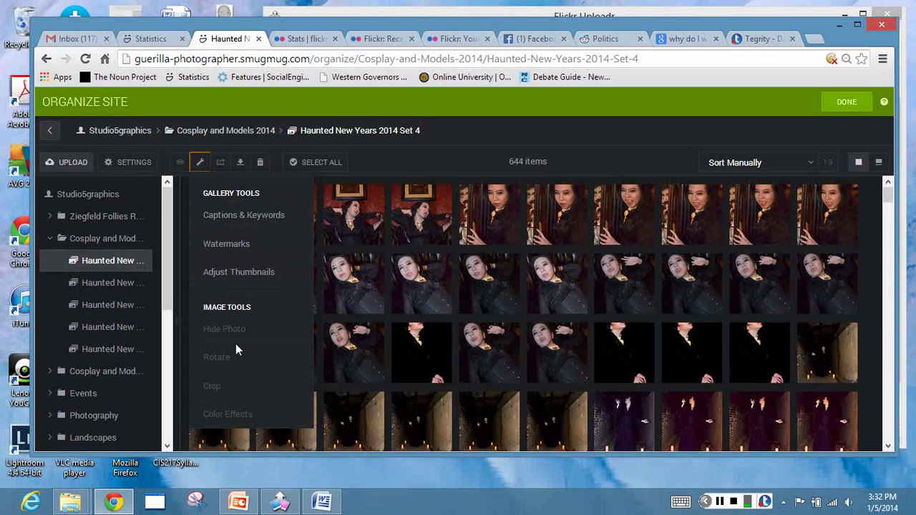
click(129, 162)
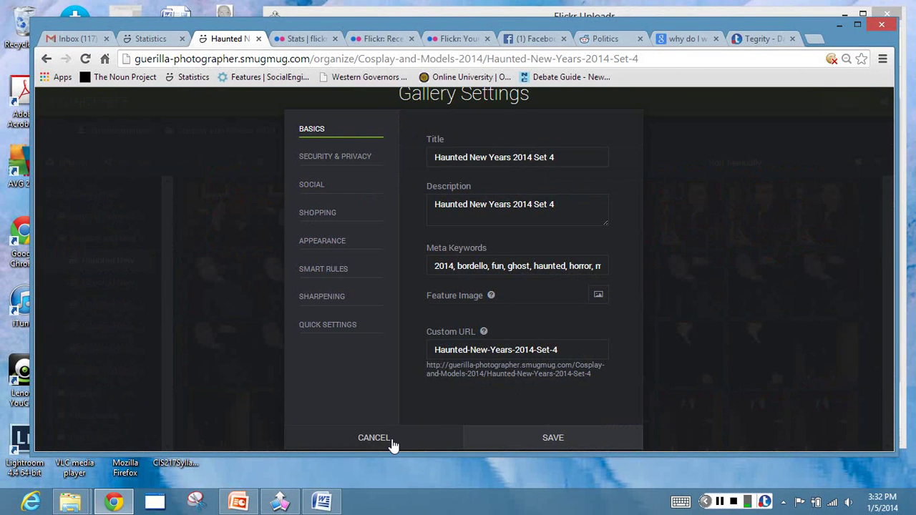
click(539, 439)
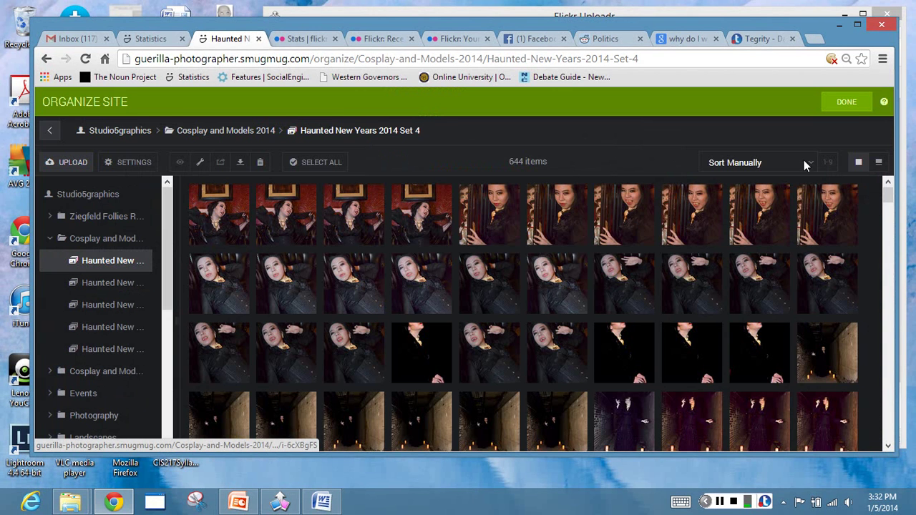
click(850, 104)
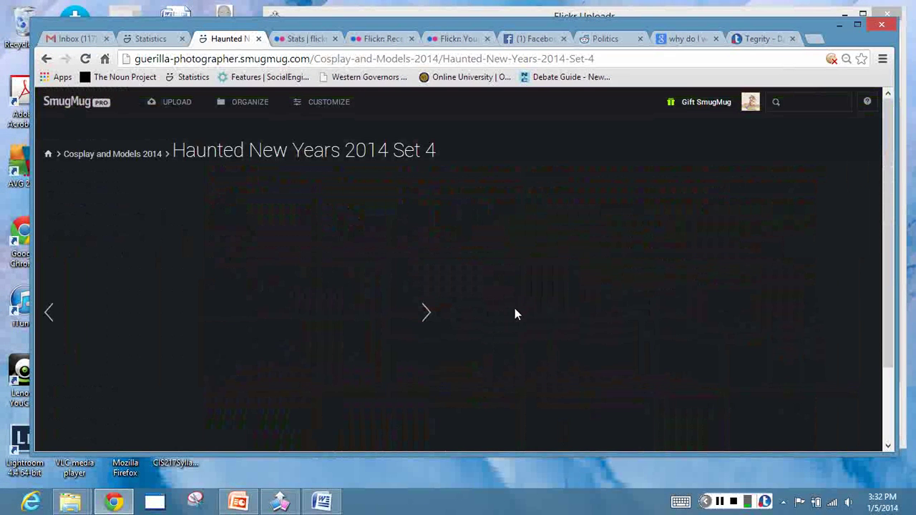
Reload the account Statistics page so January 5 total views show 18979.
click(150, 39)
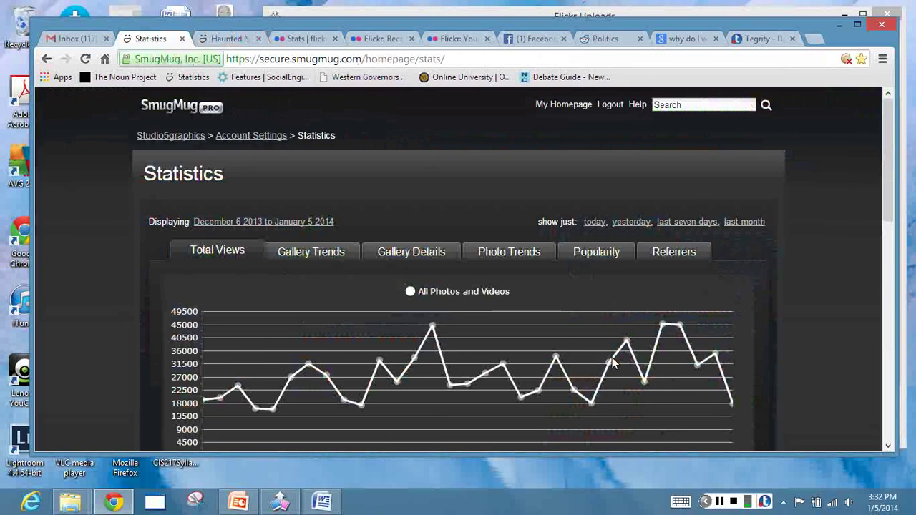
scroll(612, 363, down, 10)
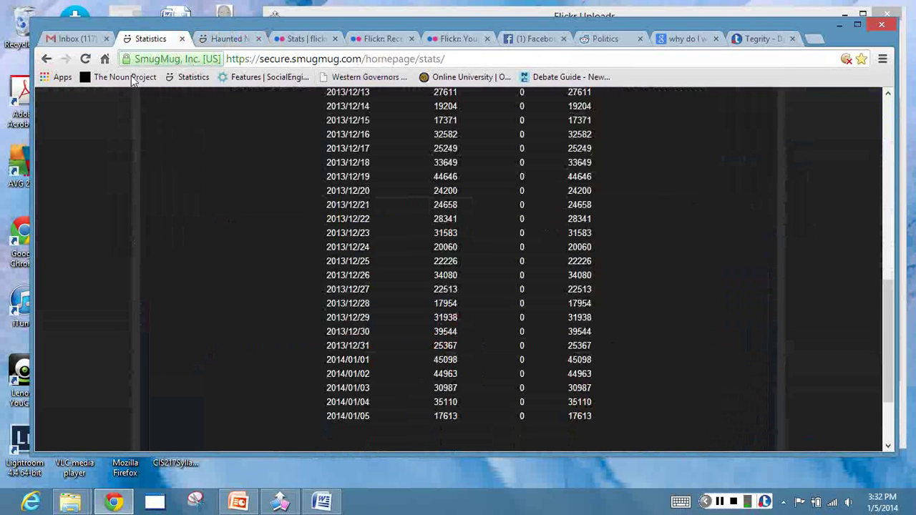
click(85, 59)
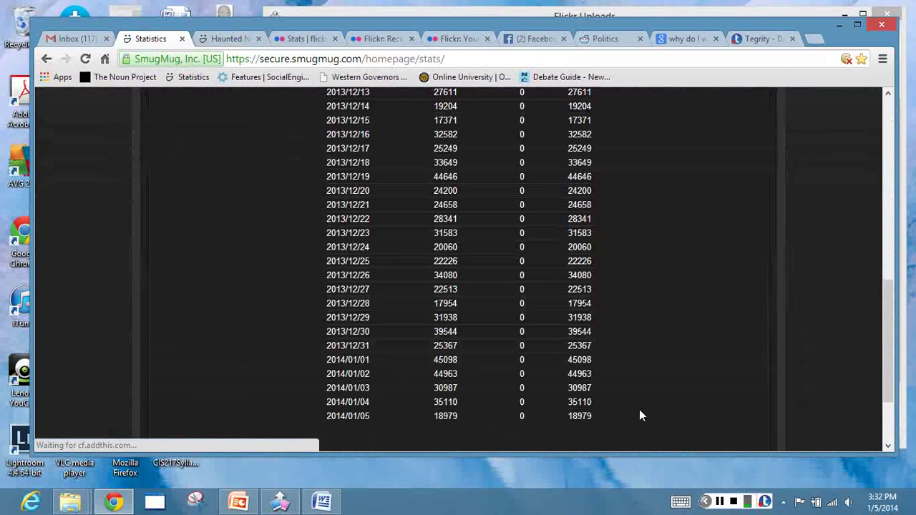
scroll(640, 414, up, 8)
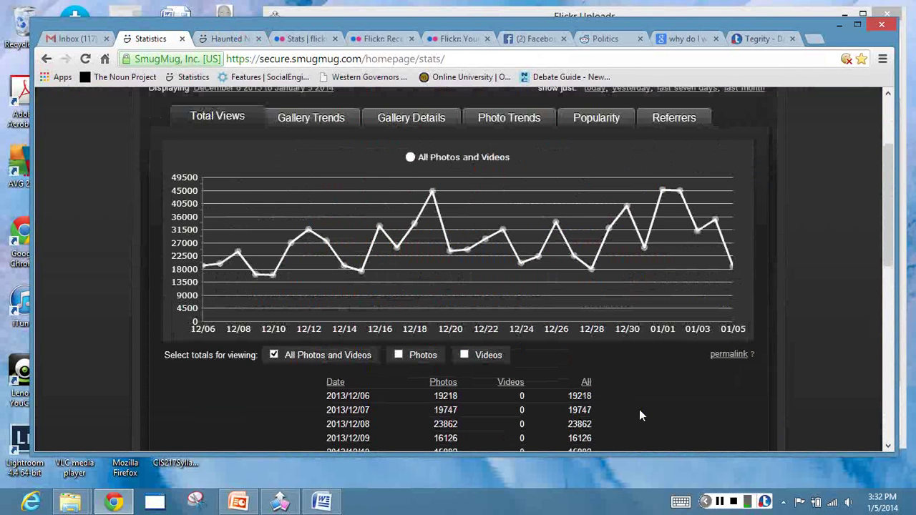